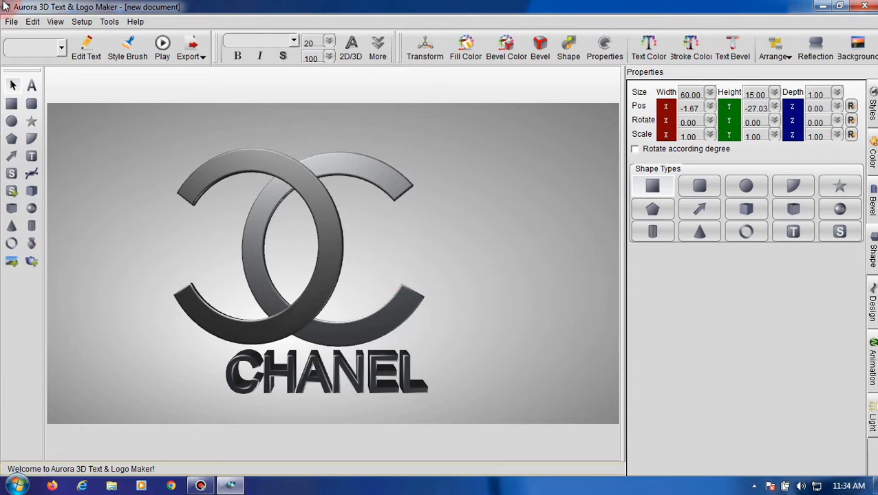
{"action": "left_click", "coordinate": [12, 21]}
{"action": "left_click", "coordinate": [27, 38]}
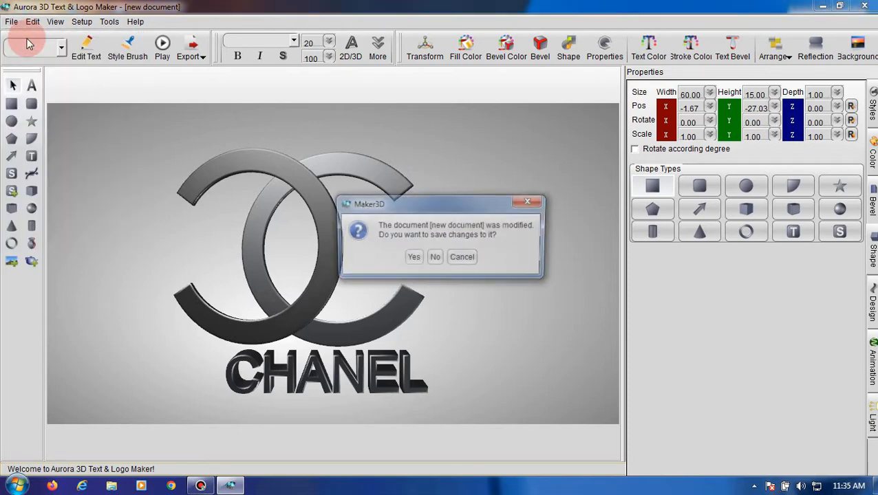
{"action": "left_click", "coordinate": [435, 259]}
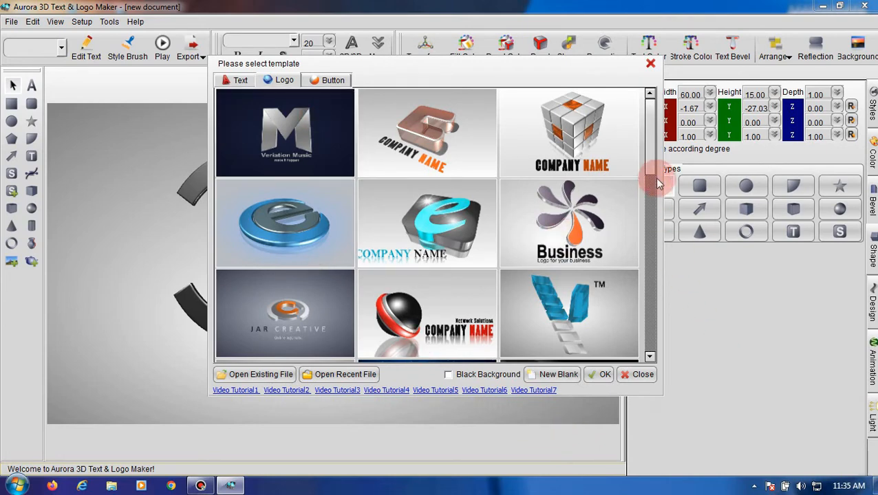
{"action": "left_click_drag", "start_coordinate": [655, 160], "coordinate": [653, 359]}
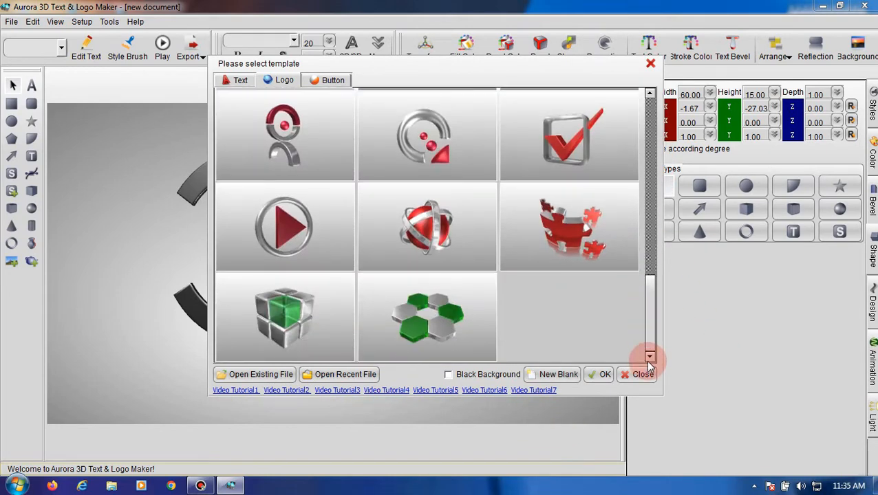
{"action": "left_click_drag", "start_coordinate": [650, 324], "coordinate": [653, 130]}
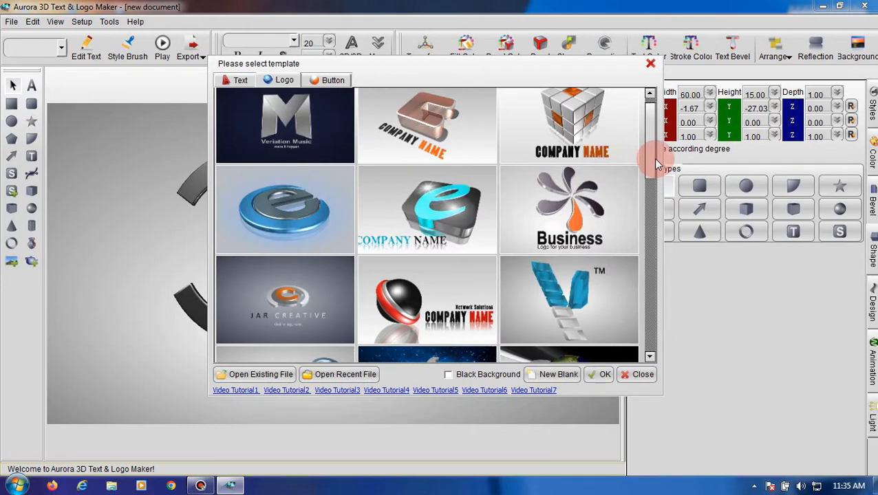
{"action": "left_click", "coordinate": [643, 375]}
- Create a new blank document without saving the current one, using the custom render size of 1024 × 576 pixels at 300 pixels/inch
{"action": "left_click", "coordinate": [11, 21]}
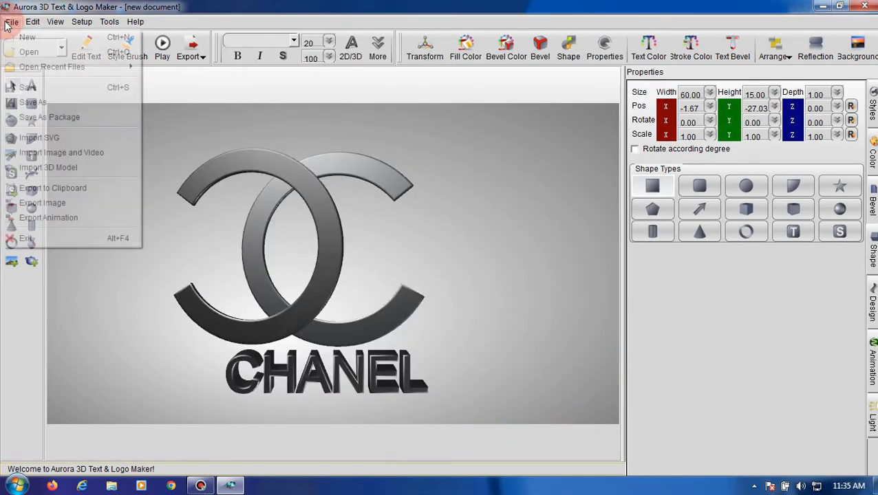
{"action": "left_click", "coordinate": [49, 52]}
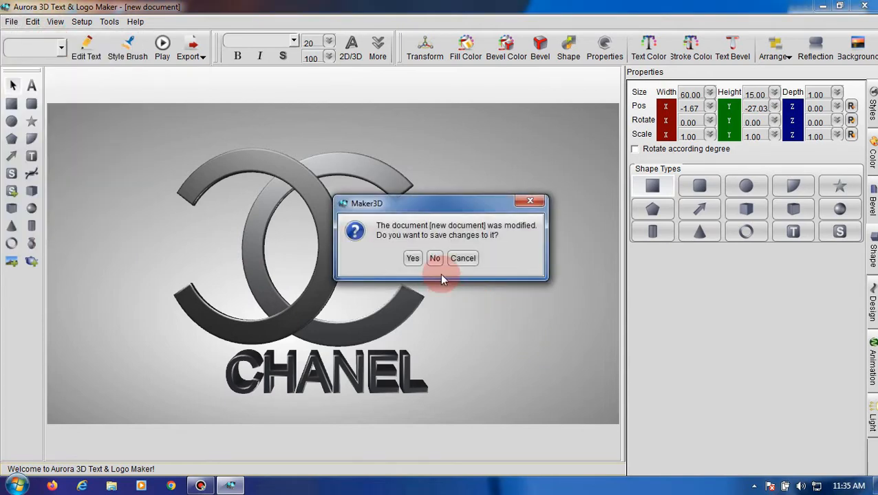
{"action": "left_click", "coordinate": [434, 258]}
{"action": "left_click", "coordinate": [555, 372]}
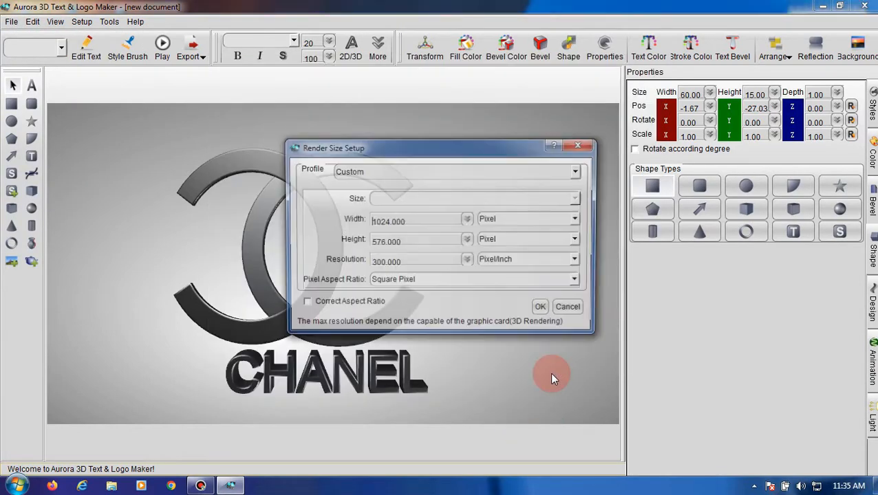
{"action": "left_click", "coordinate": [543, 310]}
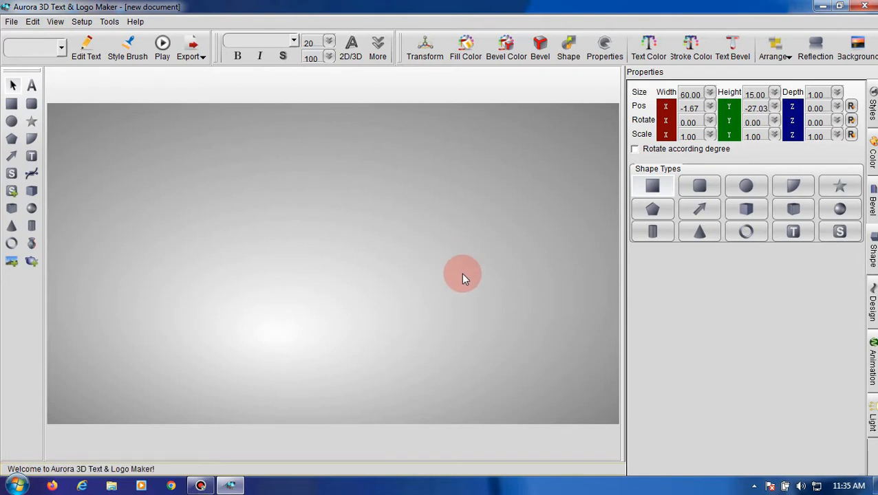
- Draw a circle about 53 units wide near the canvas centre and set its hole to 0.80
{"action": "left_click", "coordinate": [11, 122]}
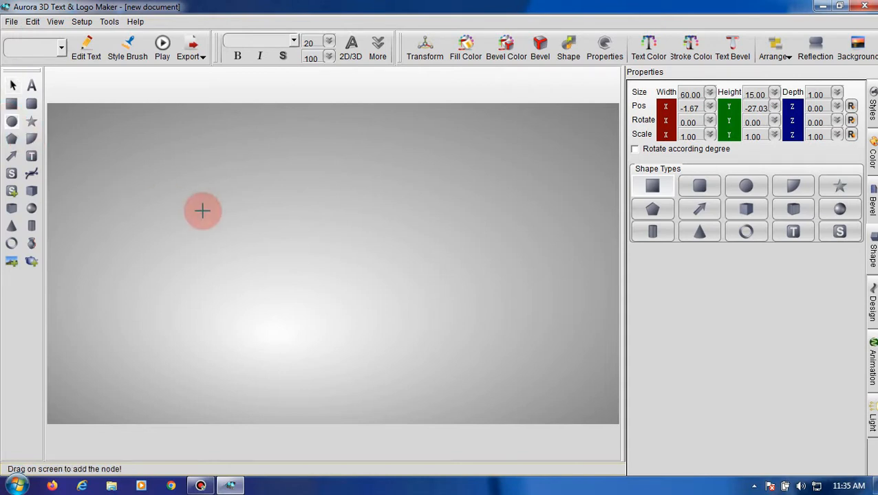
{"action": "left_click_drag", "start_coordinate": [241, 202], "coordinate": [427, 370]}
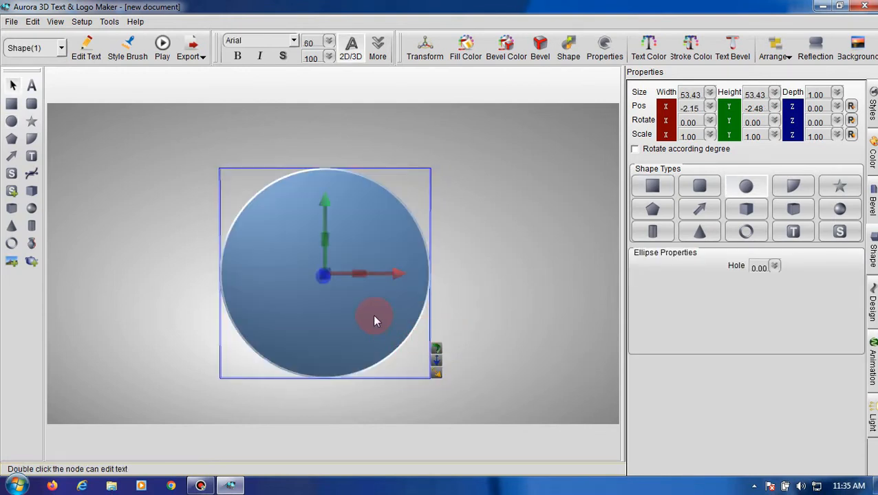
{"action": "left_click_drag", "start_coordinate": [372, 318], "coordinate": [379, 301]}
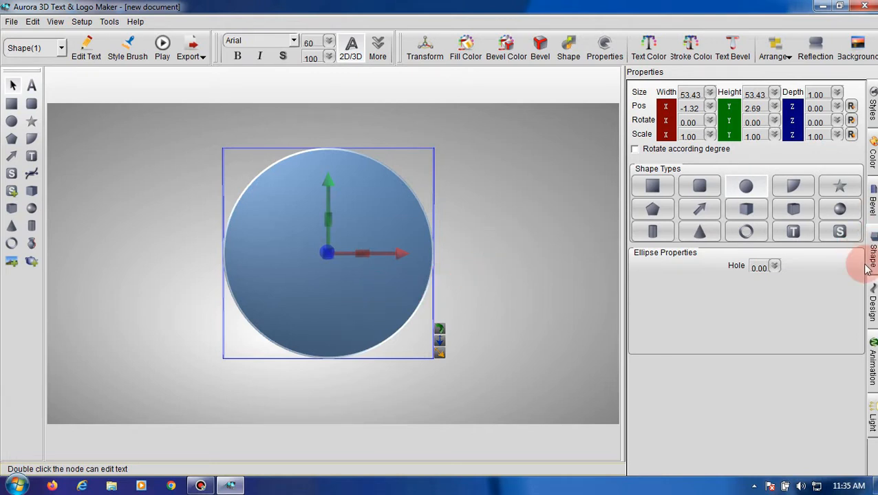
{"action": "left_click", "coordinate": [775, 267]}
{"action": "left_click_drag", "start_coordinate": [775, 339], "coordinate": [782, 289]}
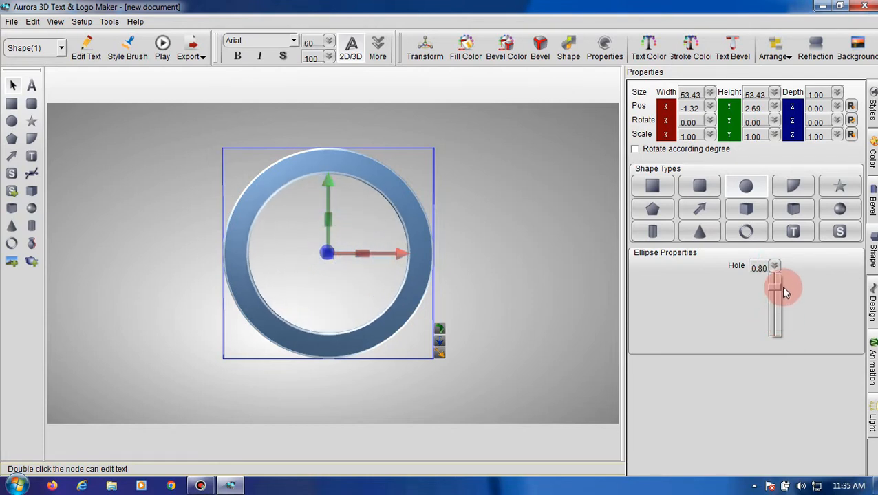
- Change the ring into an arc with a sweep length of about 291 degrees
{"action": "left_click", "coordinate": [794, 190]}
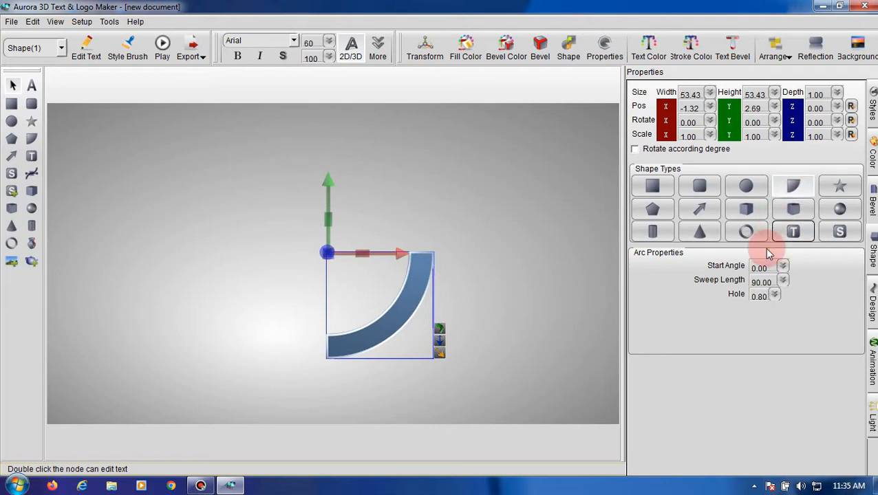
{"action": "left_click", "coordinate": [784, 283]}
{"action": "left_click_drag", "start_coordinate": [786, 337], "coordinate": [792, 301]}
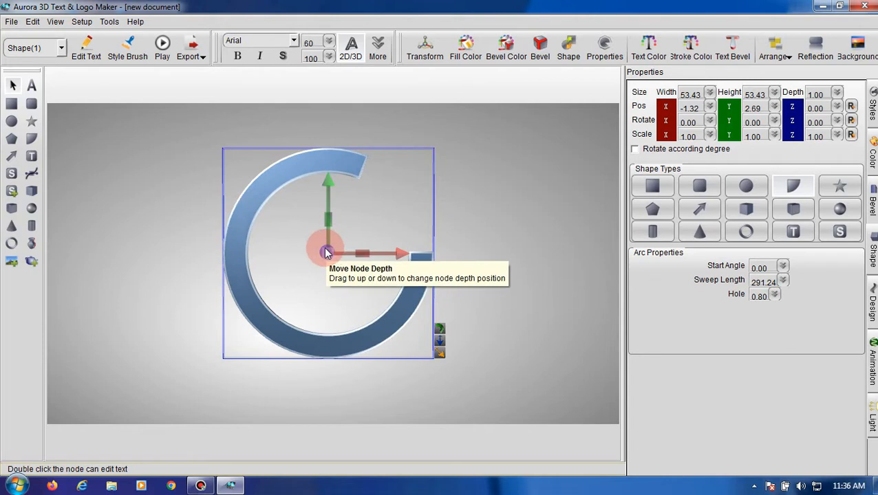
- Rotate the arc about Z to -32.50, set its Z scale to about 0.96 and move it to about X 4.24, Y 8.20, Z -12.47
{"action": "mouse_move", "coordinate": [331, 220]}
{"action": "left_mouse_down"}
{"action": "mouse_move", "coordinate": [401, 218]}
{"action": "mouse_move", "coordinate": [329, 218]}
{"action": "left_mouse_up"}
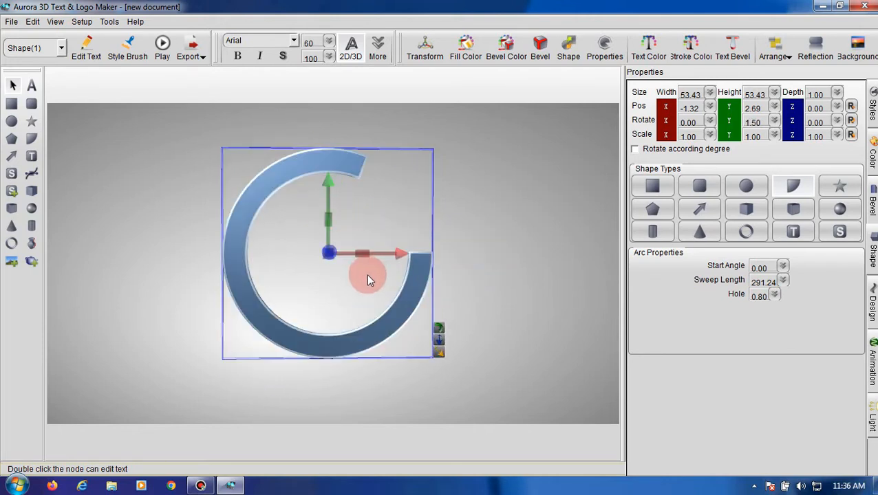
{"action": "key", "text": "ctrl+z"}
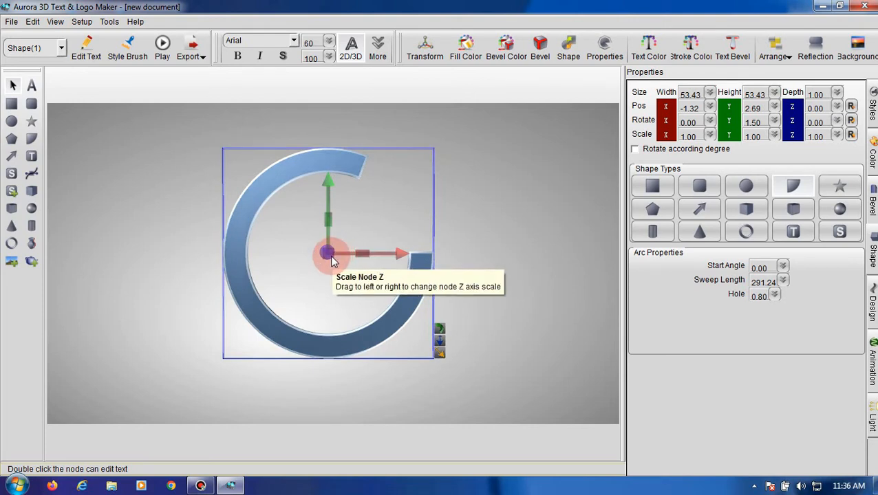
{"action": "left_click_drag", "start_coordinate": [332, 260], "coordinate": [301, 235]}
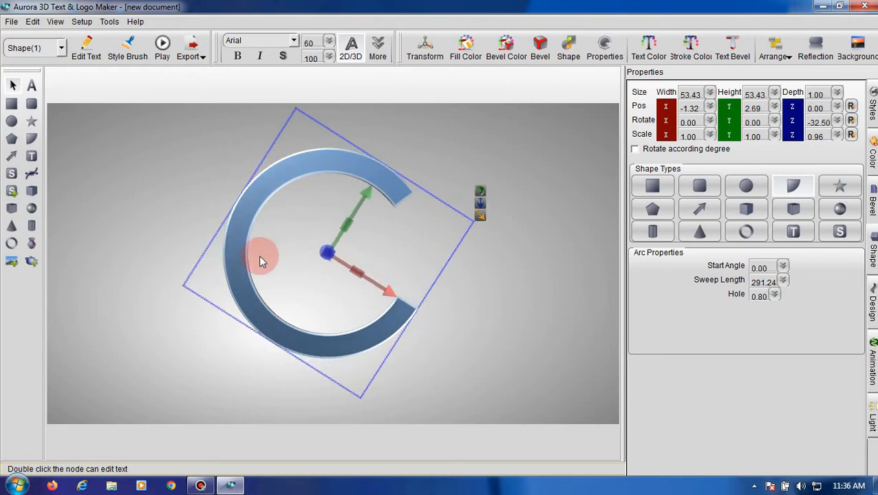
{"action": "left_click_drag", "start_coordinate": [237, 260], "coordinate": [246, 246]}
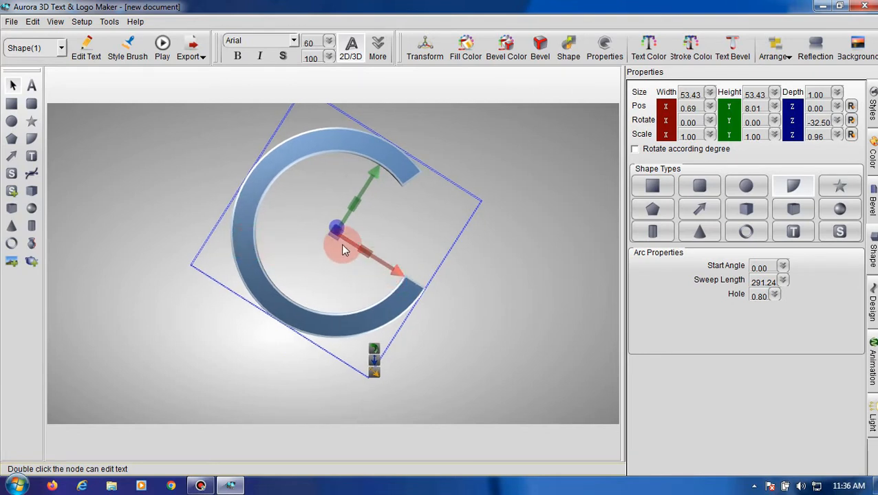
{"action": "left_click_drag", "start_coordinate": [338, 242], "coordinate": [278, 265]}
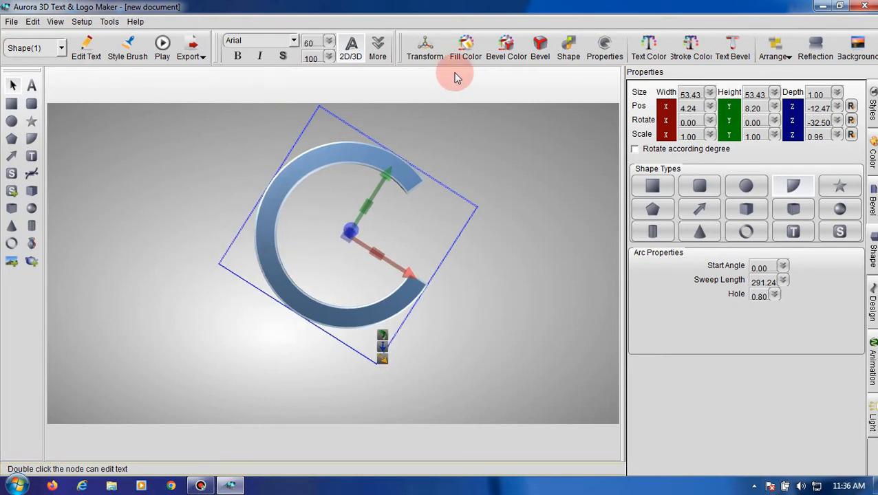
- Set the arc's fill colour to near-black RGB 11, 16, 22 and its bevel colour to RGB 2, 6, 11
{"action": "left_click", "coordinate": [542, 48]}
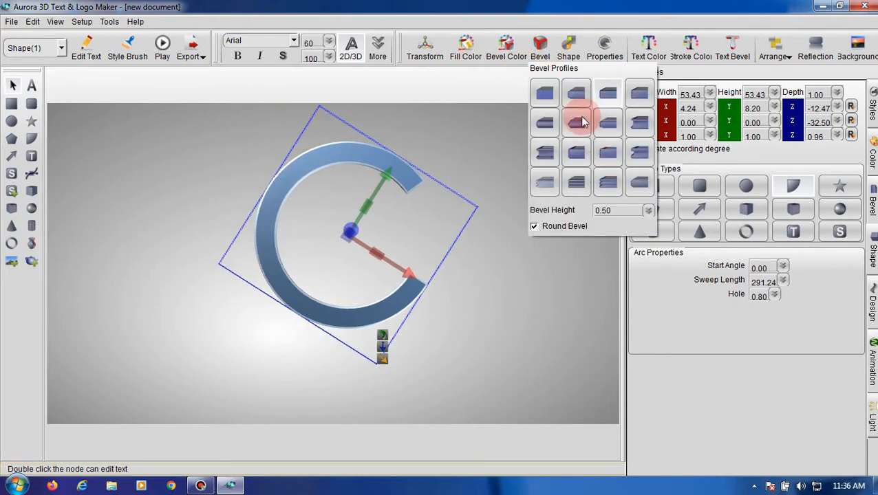
{"action": "left_click", "coordinate": [482, 54]}
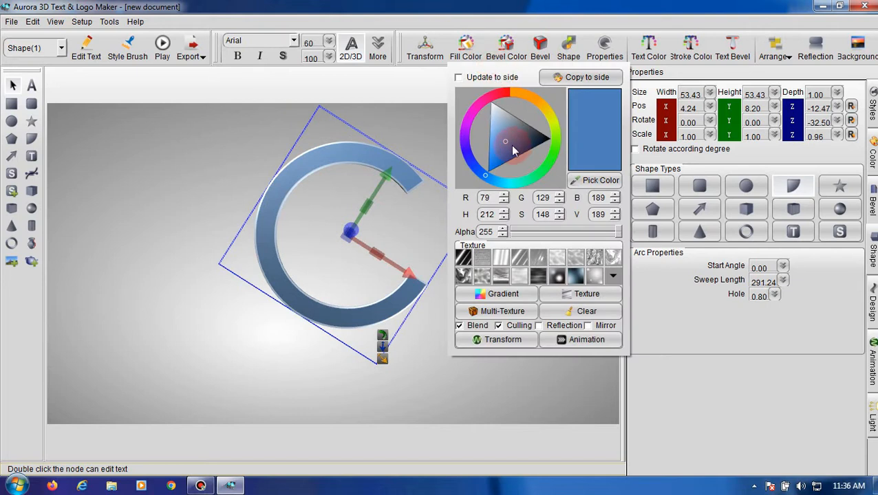
{"action": "left_click", "coordinate": [541, 142]}
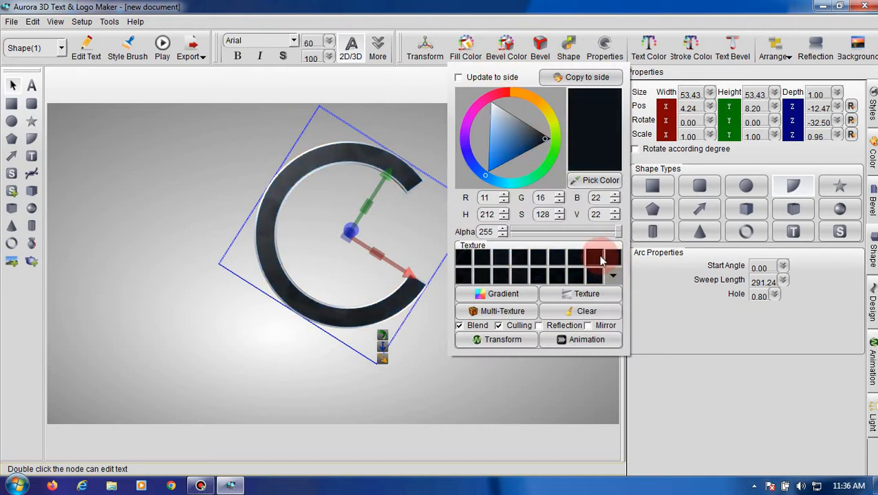
{"action": "left_click", "coordinate": [506, 46]}
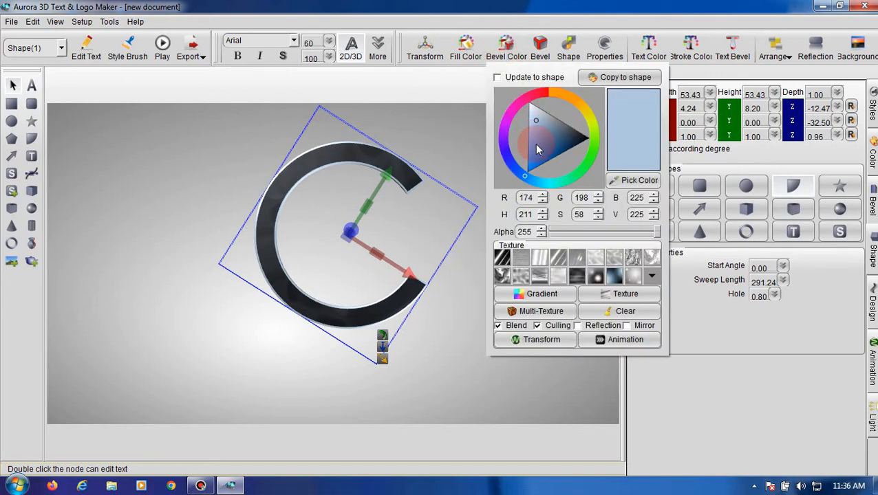
{"action": "left_click_drag", "start_coordinate": [538, 120], "coordinate": [586, 138]}
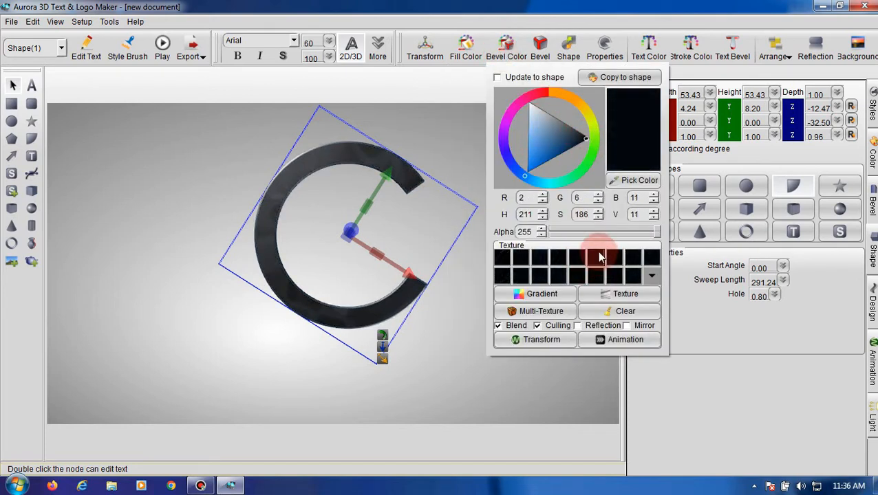
{"action": "left_click", "coordinate": [418, 137]}
- Duplicate the black arc
{"action": "left_click", "coordinate": [354, 169]}
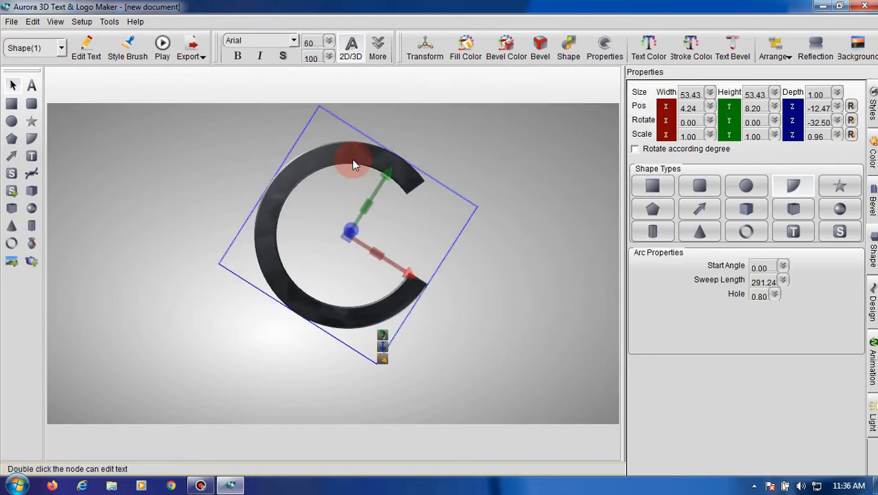
{"action": "left_click", "coordinate": [32, 21]}
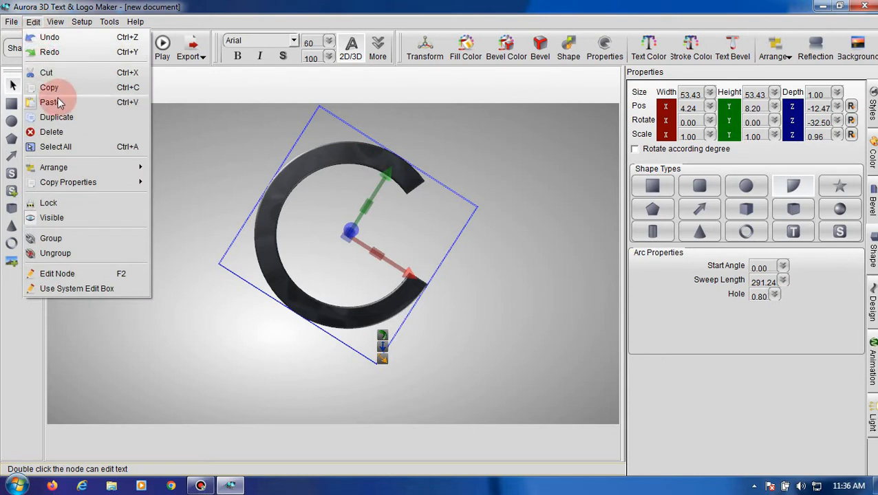
{"action": "left_click", "coordinate": [58, 85]}
{"action": "left_click", "coordinate": [33, 22]}
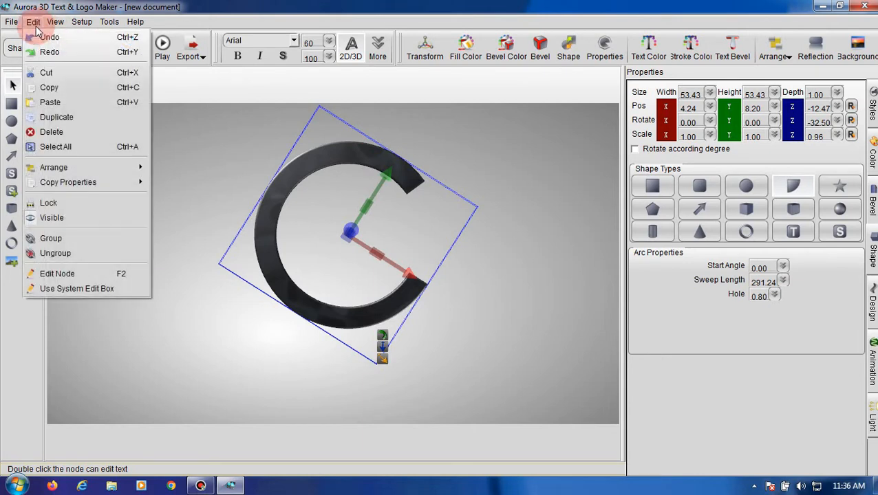
{"action": "left_click", "coordinate": [60, 118]}
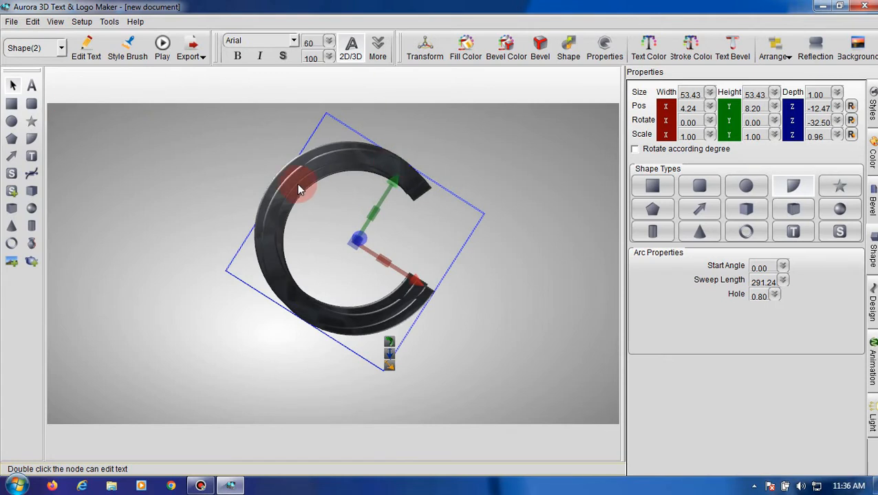
- Move the original arc left to about X -26.76, Y 6.89 and flip it to face the other way, with rotation X 180, Z 146.50
{"action": "left_click_drag", "start_coordinate": [296, 189], "coordinate": [191, 193]}
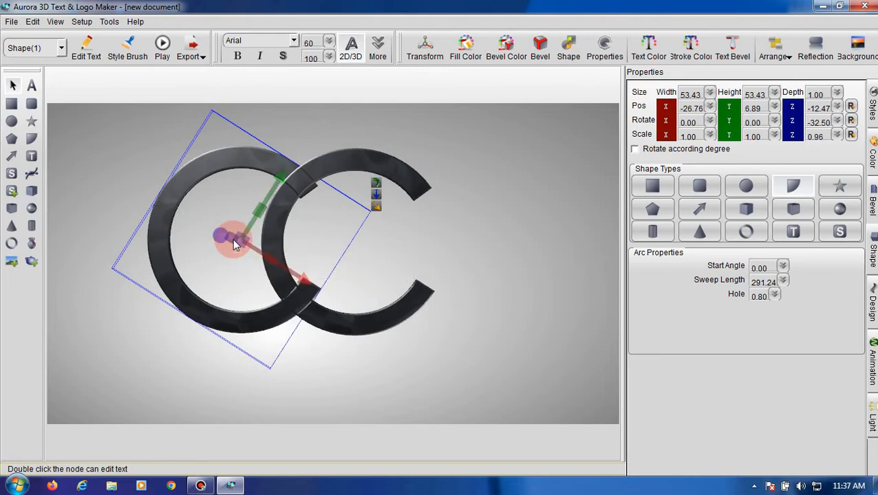
{"action": "left_click_drag", "start_coordinate": [230, 238], "coordinate": [400, 372]}
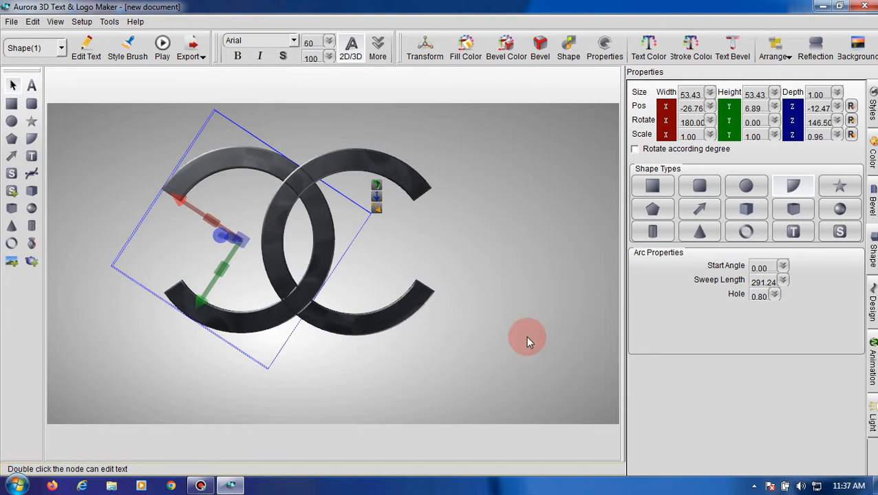
{"action": "left_click", "coordinate": [555, 262]}
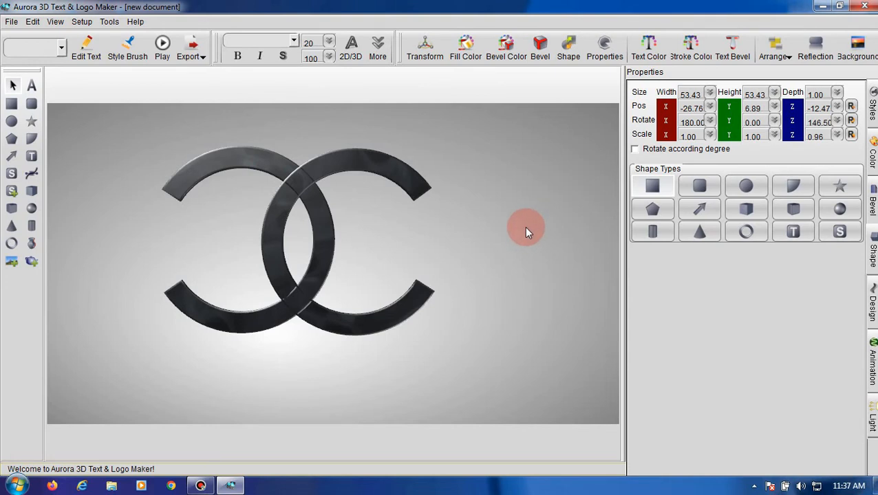
- Move both arcs up together until the right arc sits at about X 7.93, Y 16.66
{"action": "left_click_drag", "start_coordinate": [132, 112], "coordinate": [453, 374]}
{"action": "left_click_drag", "start_coordinate": [330, 254], "coordinate": [333, 218]}
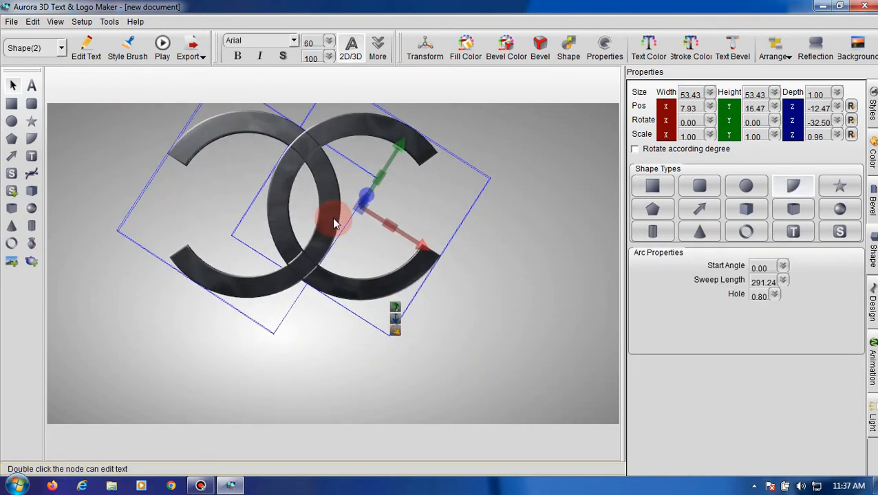
{"action": "left_click", "coordinate": [510, 249]}
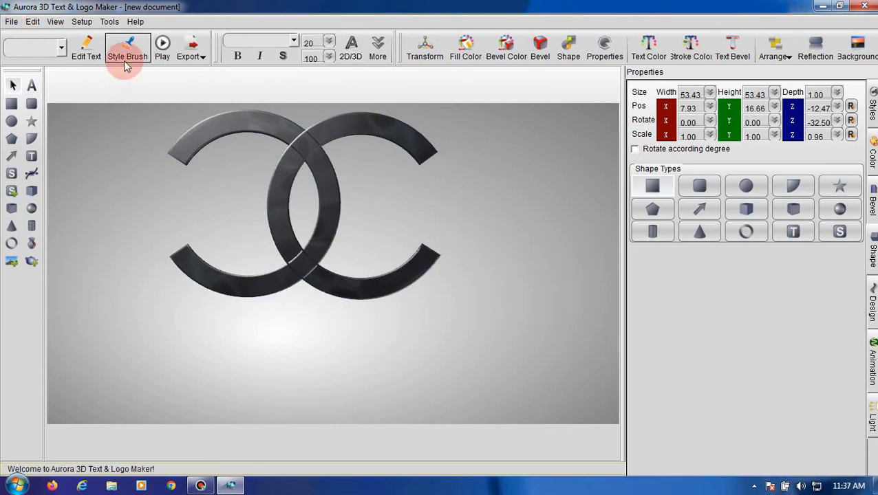
- Add a 3D text object below the arcs and replace its default wording with "CHANEL"
{"action": "left_click", "coordinate": [31, 86]}
{"action": "left_click", "coordinate": [227, 343]}
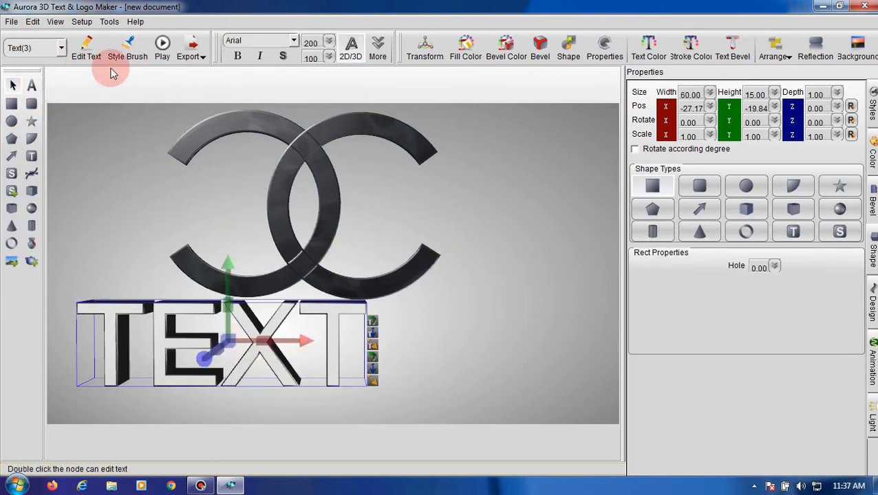
{"action": "left_click", "coordinate": [86, 49]}
{"action": "key", "text": "Delete"}
{"action": "key", "text": "Delete"}
{"action": "key", "text": "Delete"}
{"action": "key", "text": "Delete"}
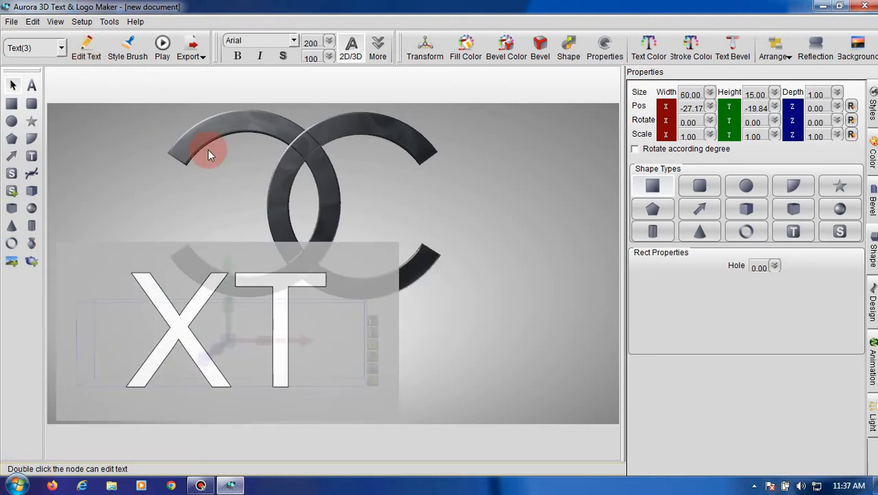
{"action": "type", "text": "CHAN"}
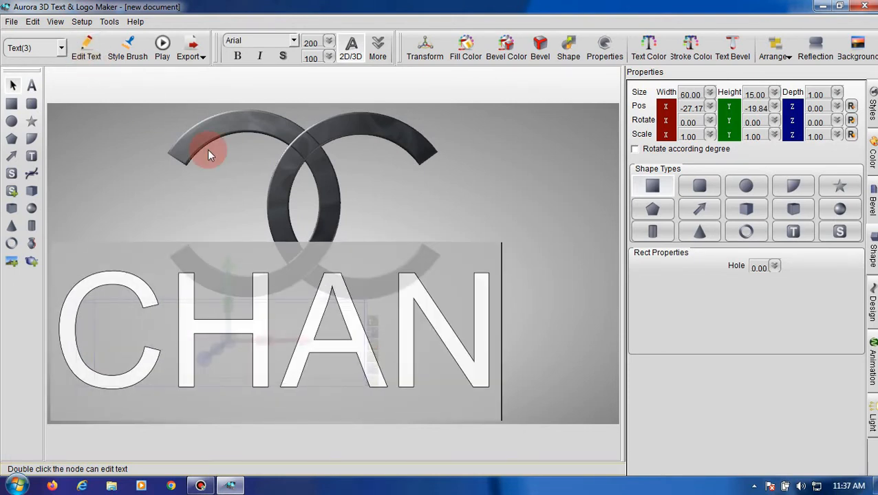
{"action": "key", "text": "Return"}
{"action": "type", "text": "E"}
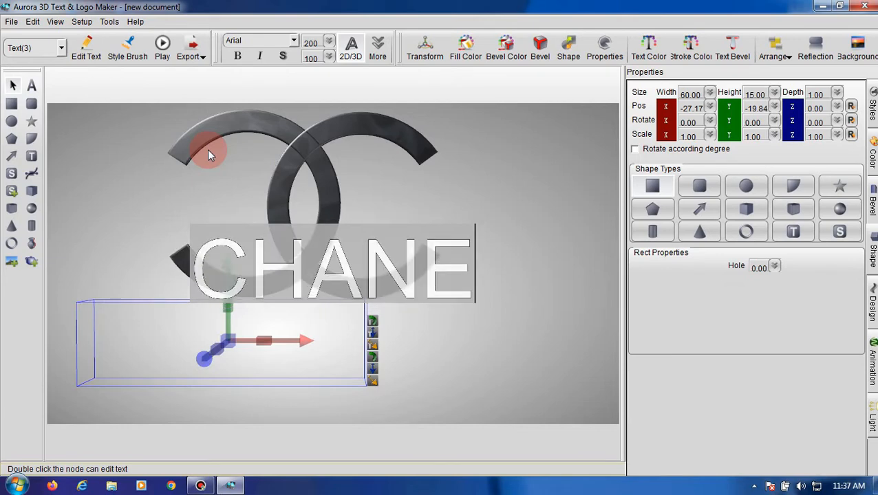
{"action": "type", "text": "L"}
{"action": "left_click", "coordinate": [445, 361]}
- Reduce the CHANEL text's font size to 102 and position it beneath the arcs at about X -8.32, Y -19.51
{"action": "left_click_drag", "start_coordinate": [403, 335], "coordinate": [397, 361]}
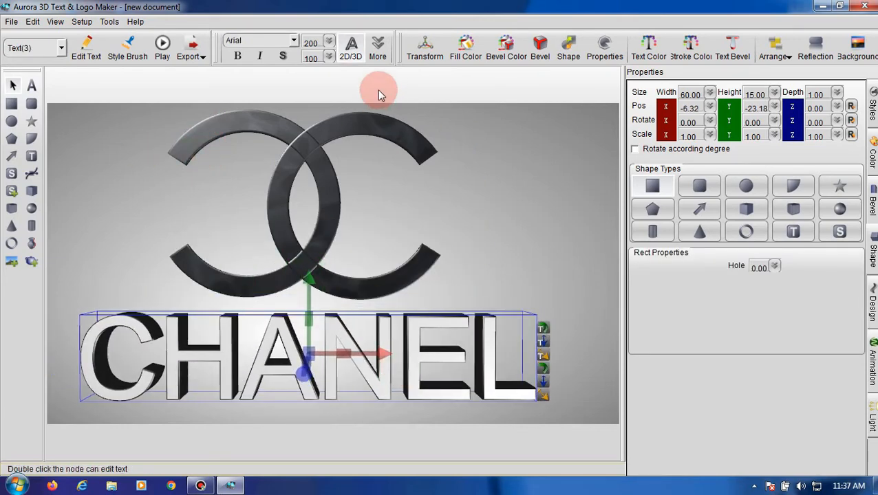
{"action": "left_click", "coordinate": [329, 44]}
{"action": "mouse_move", "coordinate": [330, 103]}
{"action": "left_mouse_down"}
{"action": "mouse_move", "coordinate": [337, 97]}
{"action": "mouse_move", "coordinate": [332, 106]}
{"action": "left_mouse_up"}
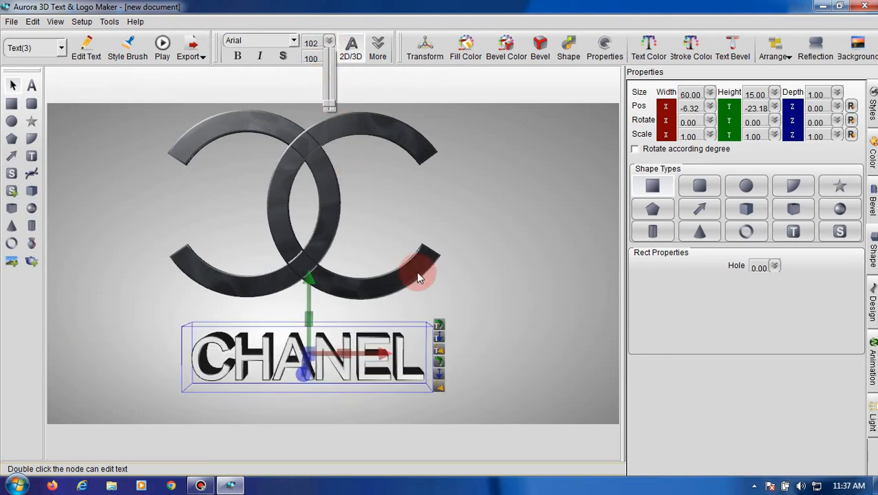
{"action": "left_click", "coordinate": [435, 323]}
{"action": "left_click_drag", "start_coordinate": [333, 353], "coordinate": [326, 344]}
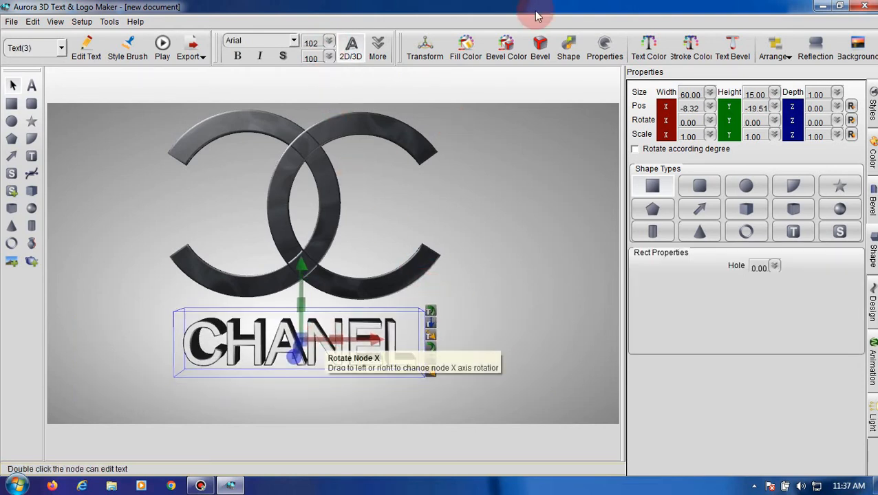
- Set the CHANEL text's colour to near-black RGB 13, 17, 22 and its stroke colour to RGB 25, 30, 36
{"action": "left_click", "coordinate": [648, 43]}
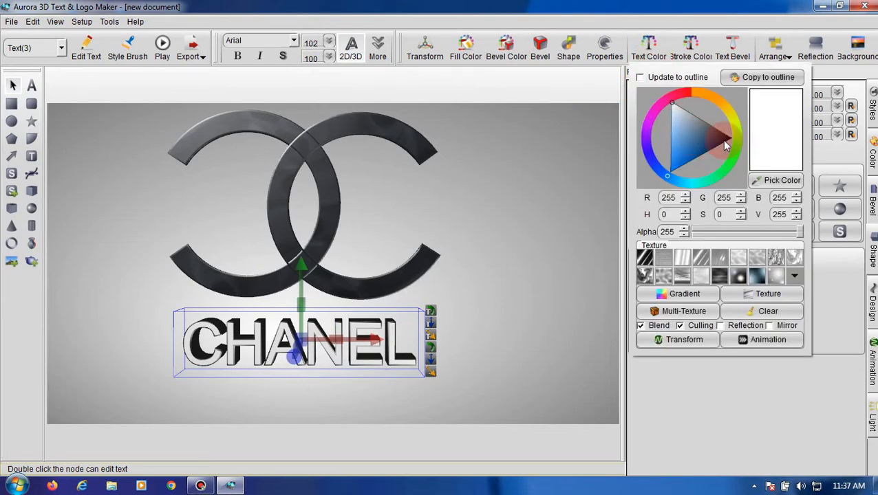
{"action": "left_click", "coordinate": [724, 138]}
{"action": "left_click", "coordinate": [726, 141]}
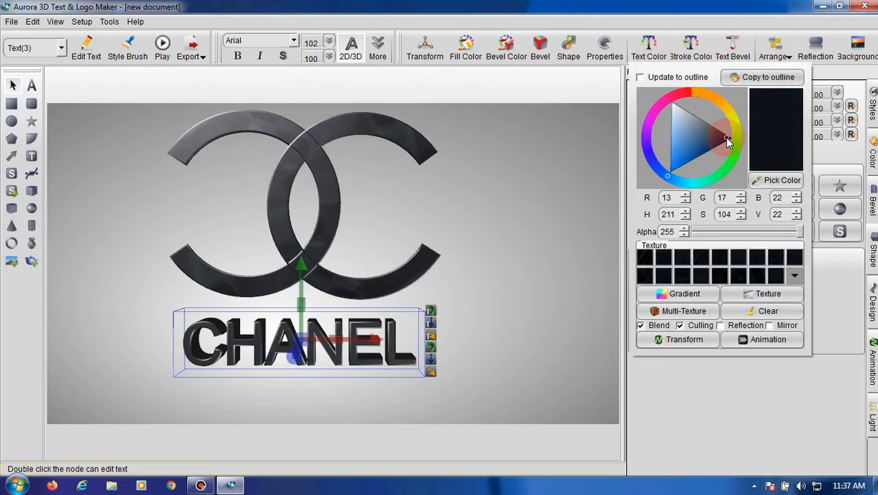
{"action": "left_click", "coordinate": [677, 44]}
{"action": "left_click", "coordinate": [762, 138]}
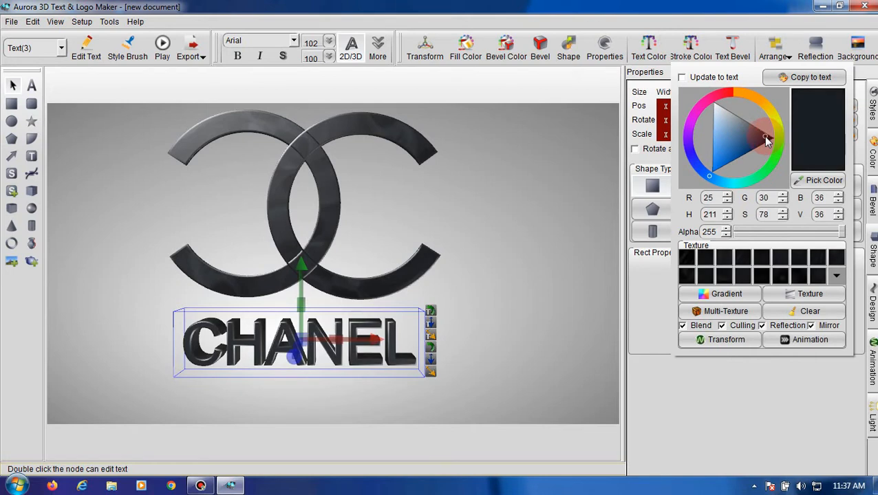
{"action": "left_click", "coordinate": [524, 307]}
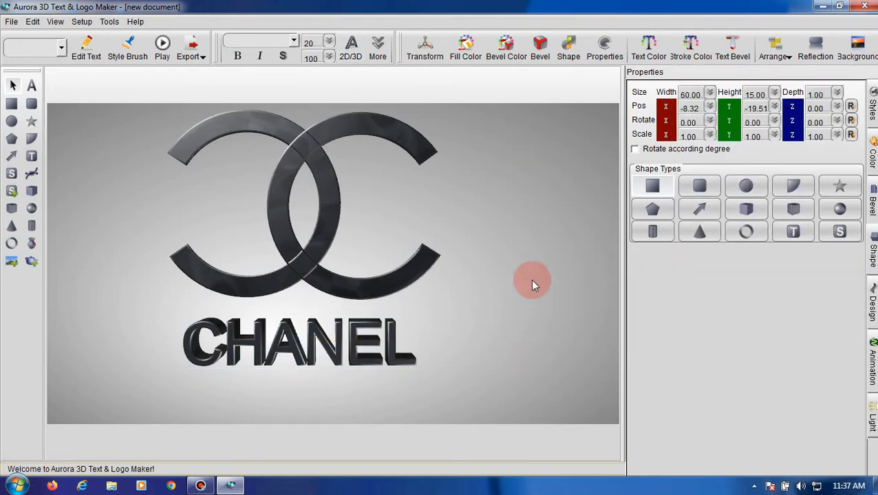
- In the background gradient, move the grey stop to position 0.920 and recolour it blue with hue 203, saturation 254, value 237
{"action": "left_click", "coordinate": [868, 47]}
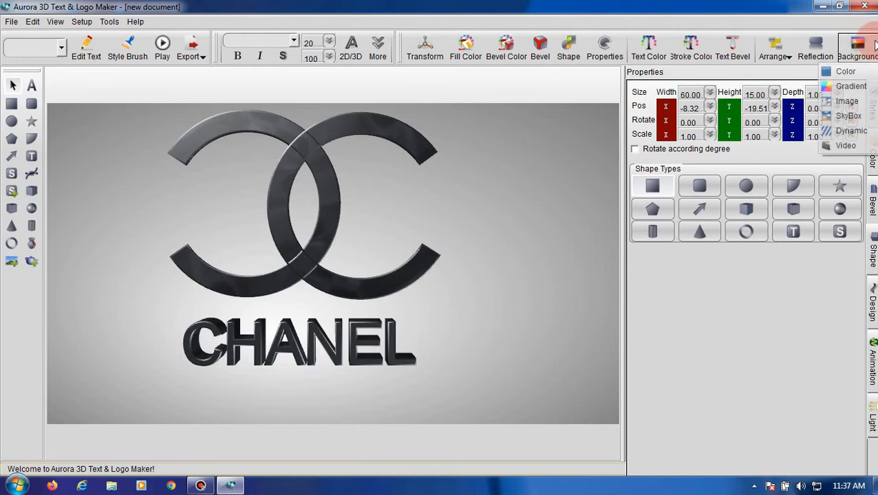
{"action": "left_click", "coordinate": [846, 86]}
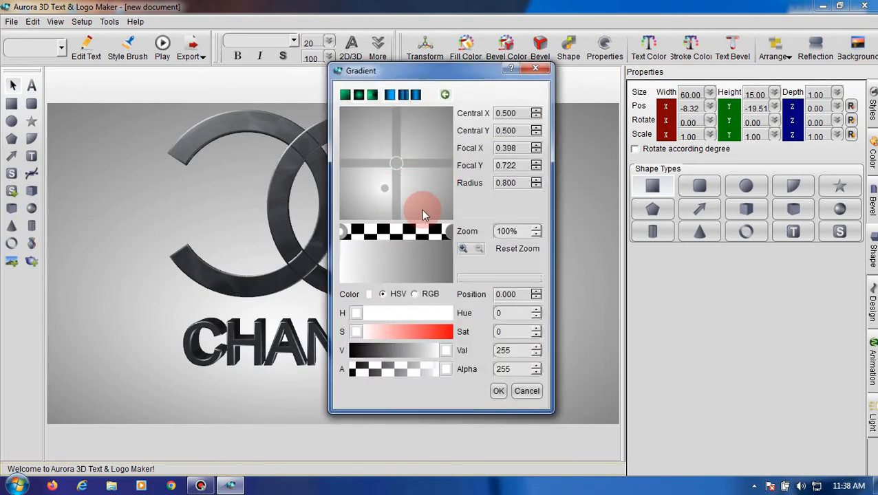
{"action": "left_click", "coordinate": [450, 233]}
{"action": "mouse_move", "coordinate": [451, 235]}
{"action": "left_mouse_down"}
{"action": "mouse_move", "coordinate": [423, 234]}
{"action": "mouse_move", "coordinate": [454, 234]}
{"action": "mouse_move", "coordinate": [443, 234]}
{"action": "left_mouse_up"}
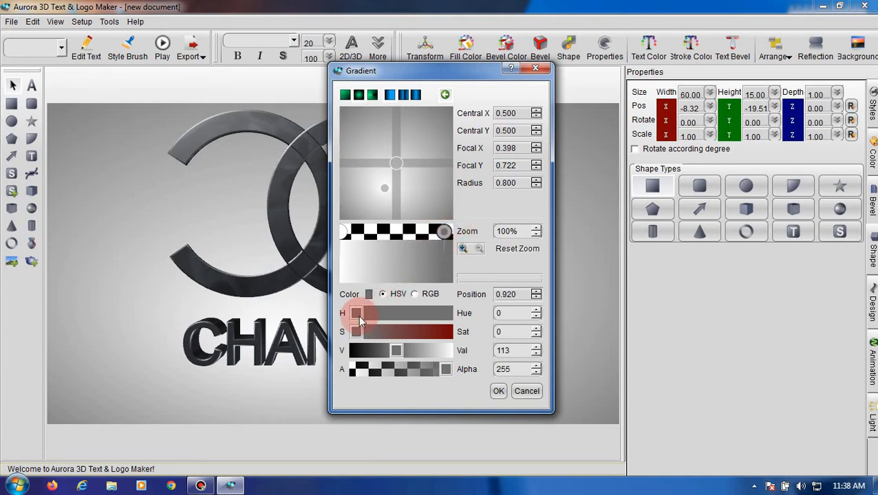
{"action": "left_click_drag", "start_coordinate": [356, 332], "coordinate": [441, 334]}
{"action": "left_click_drag", "start_coordinate": [356, 313], "coordinate": [407, 313]}
{"action": "left_click_drag", "start_coordinate": [396, 351], "coordinate": [444, 354]}
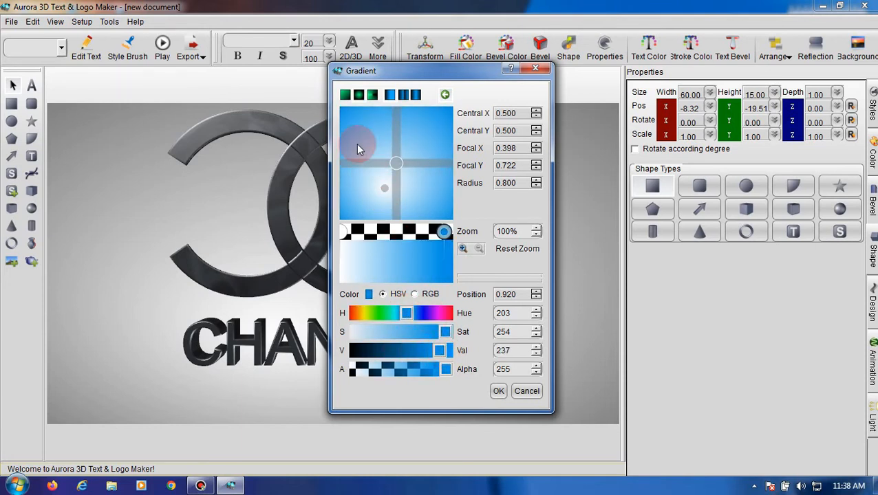
- Set the background gradient's focal point to X 0.892, Y 0.136 and its centre to X 0, Y 0, and apply it
{"action": "left_click_drag", "start_coordinate": [383, 192], "coordinate": [441, 125]}
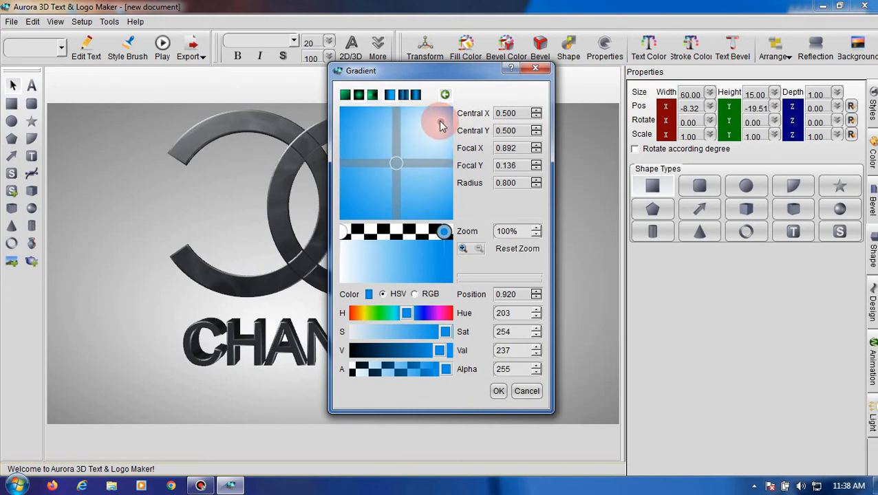
{"action": "left_click_drag", "start_coordinate": [400, 172], "coordinate": [299, 97]}
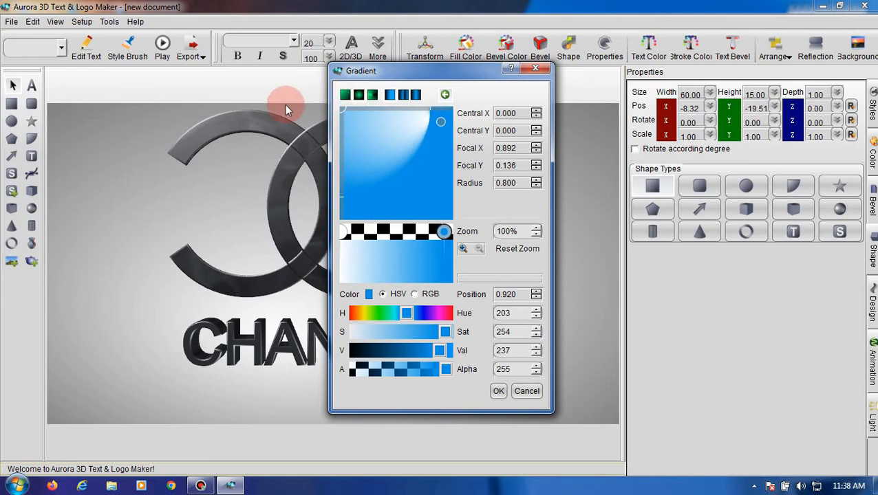
{"action": "left_click", "coordinate": [498, 391]}
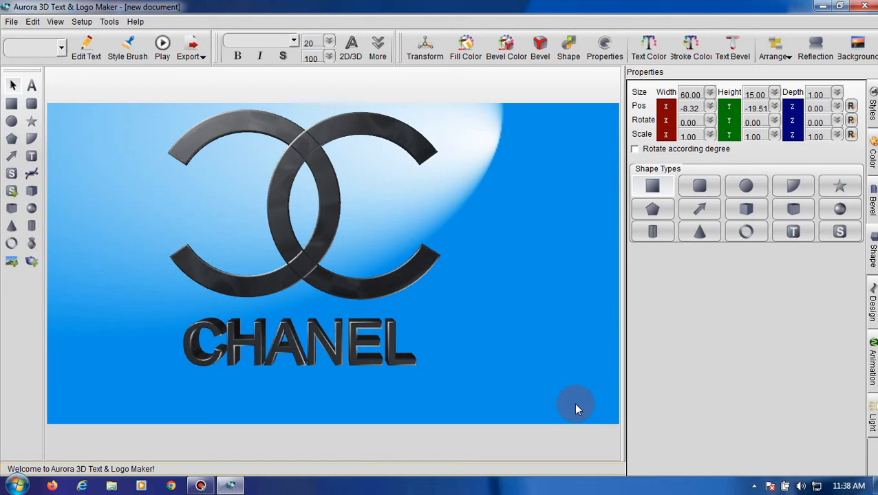
- Enable reflection on the left-hand arc and set the reflection distance to about 39.33
{"action": "left_click", "coordinate": [305, 263]}
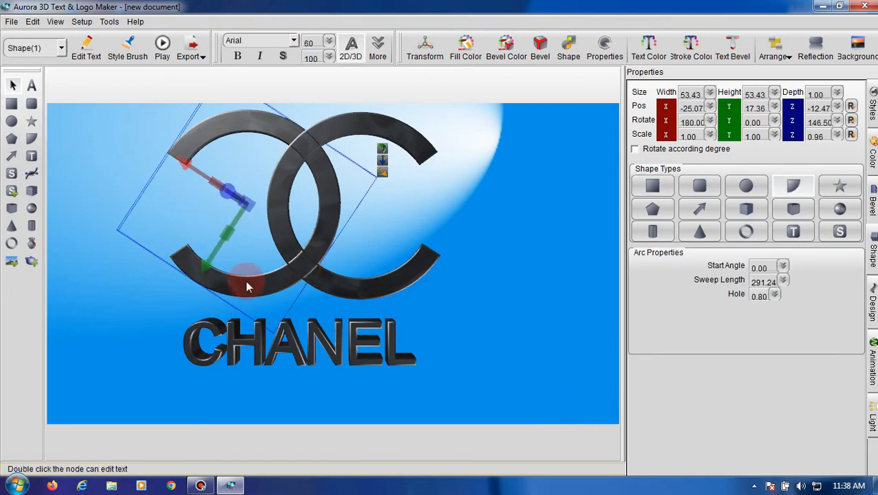
{"action": "left_click", "coordinate": [817, 61]}
{"action": "left_click", "coordinate": [656, 71]}
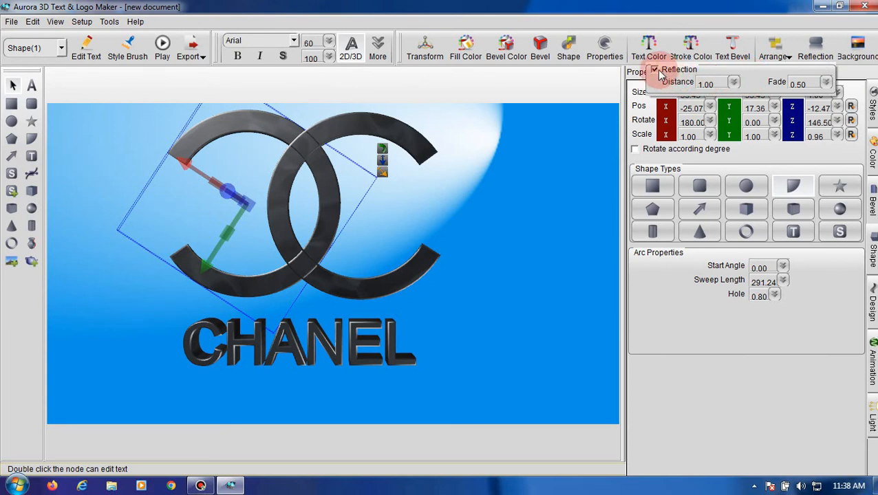
{"action": "left_click", "coordinate": [734, 82]}
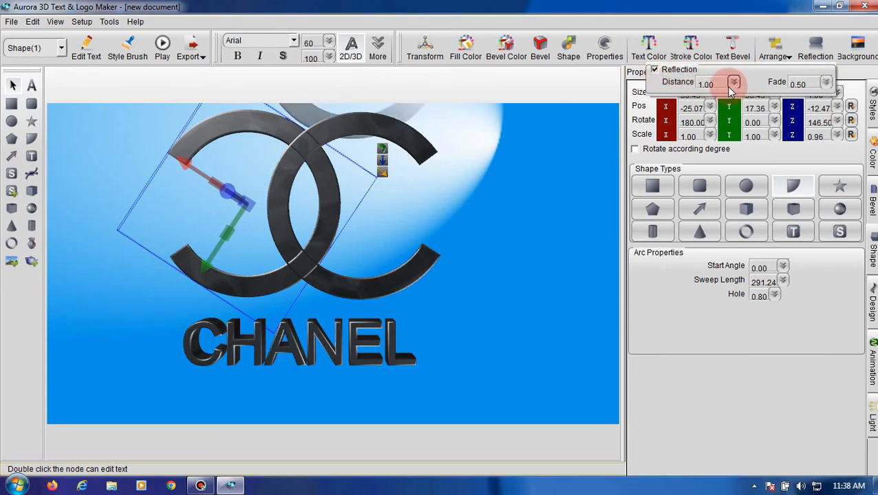
{"action": "left_click_drag", "start_coordinate": [739, 101], "coordinate": [753, 114]}
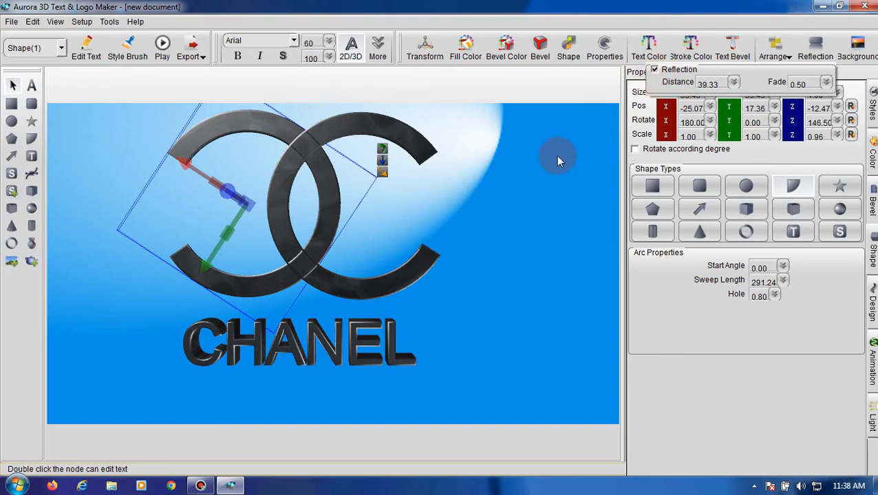
- Enable reflection on the CHANEL text with distance about -3.37 and fade 0.64, and deselect the text
{"action": "left_click", "coordinate": [397, 335]}
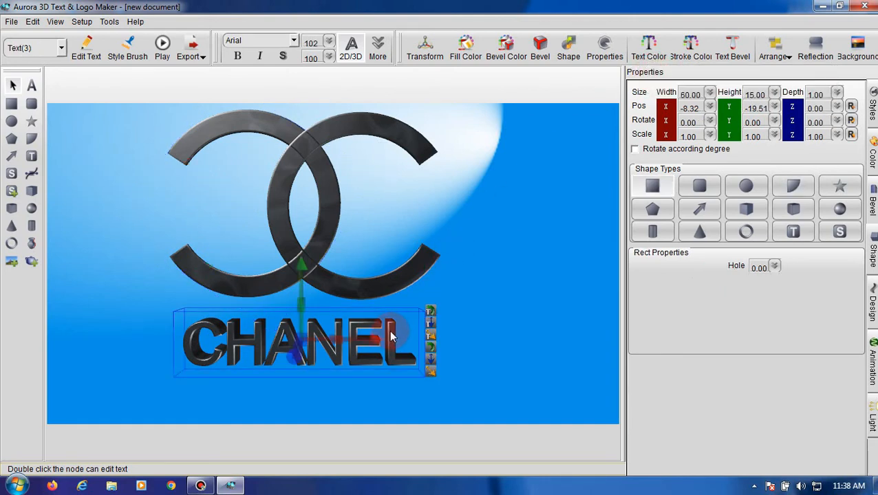
{"action": "left_click", "coordinate": [813, 45]}
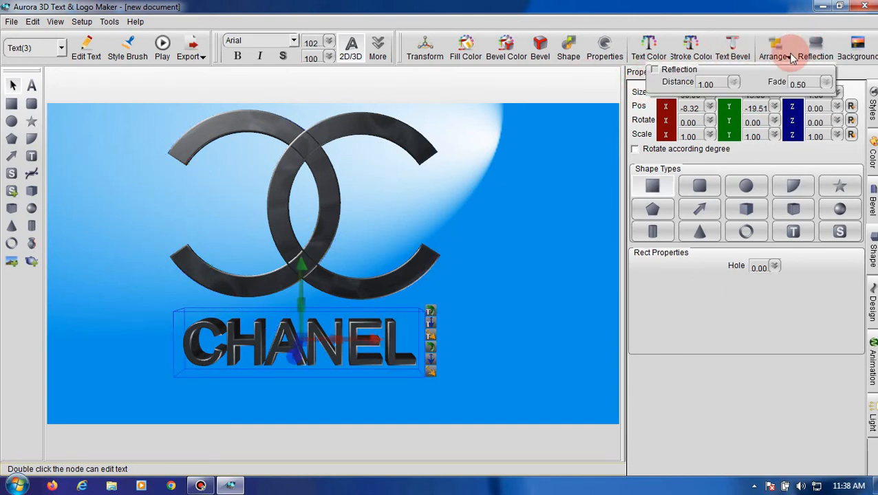
{"action": "left_click", "coordinate": [654, 69]}
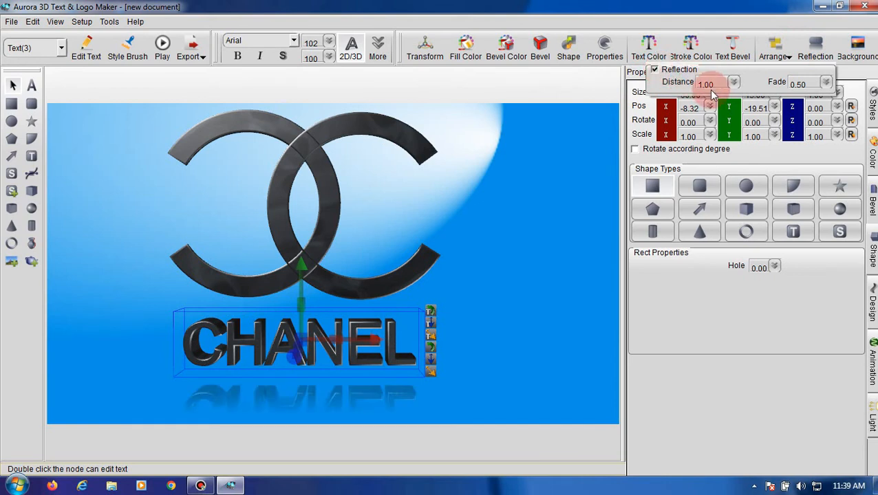
{"action": "left_click_drag", "start_coordinate": [734, 83], "coordinate": [738, 123]}
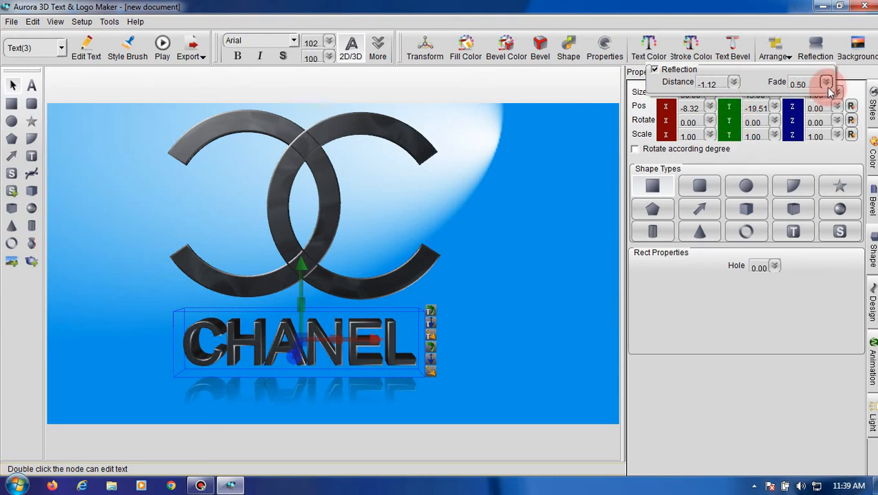
{"action": "left_click_drag", "start_coordinate": [827, 82], "coordinate": [838, 110]}
{"action": "left_click", "coordinate": [733, 83]}
{"action": "left_click_drag", "start_coordinate": [732, 84], "coordinate": [743, 125]}
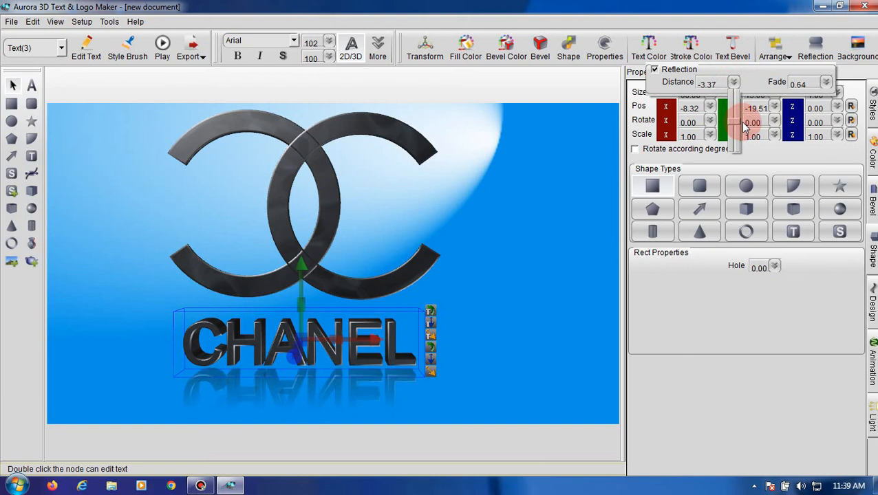
{"action": "left_click", "coordinate": [535, 235]}
{"action": "left_click", "coordinate": [535, 239]}
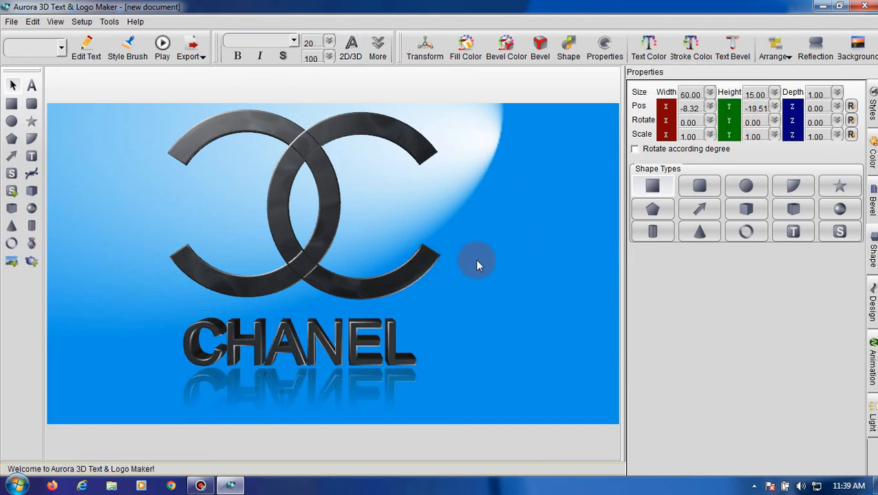